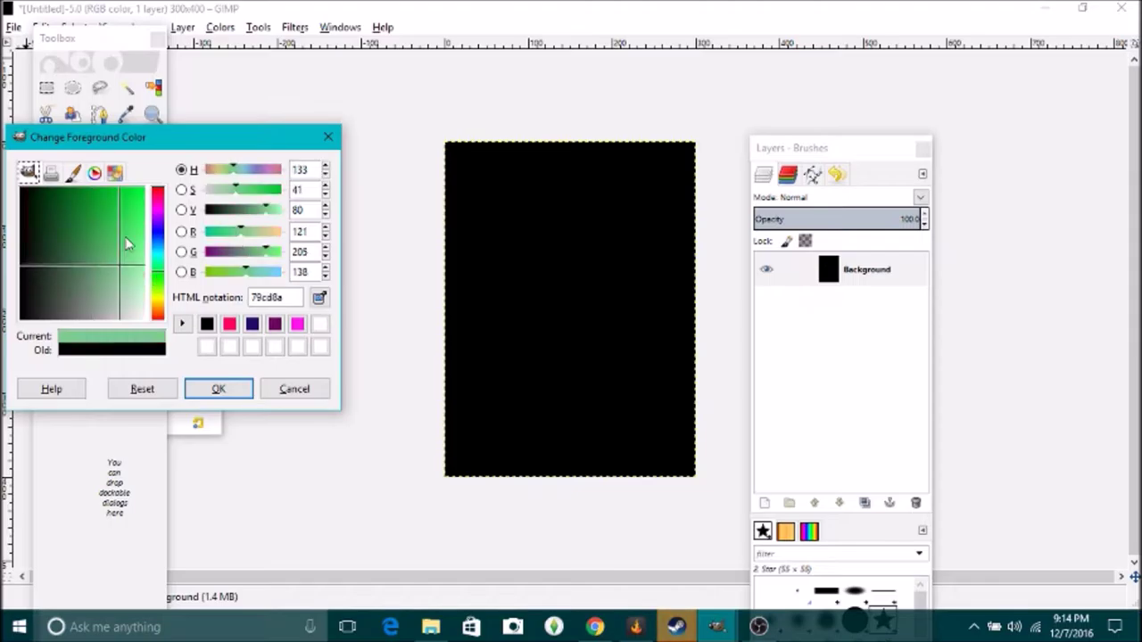
Step: Paint a bright green dab at the centre of the black canvas and smudge it down toward the lower left
left_click(505, 347)
key("ctrl+z")
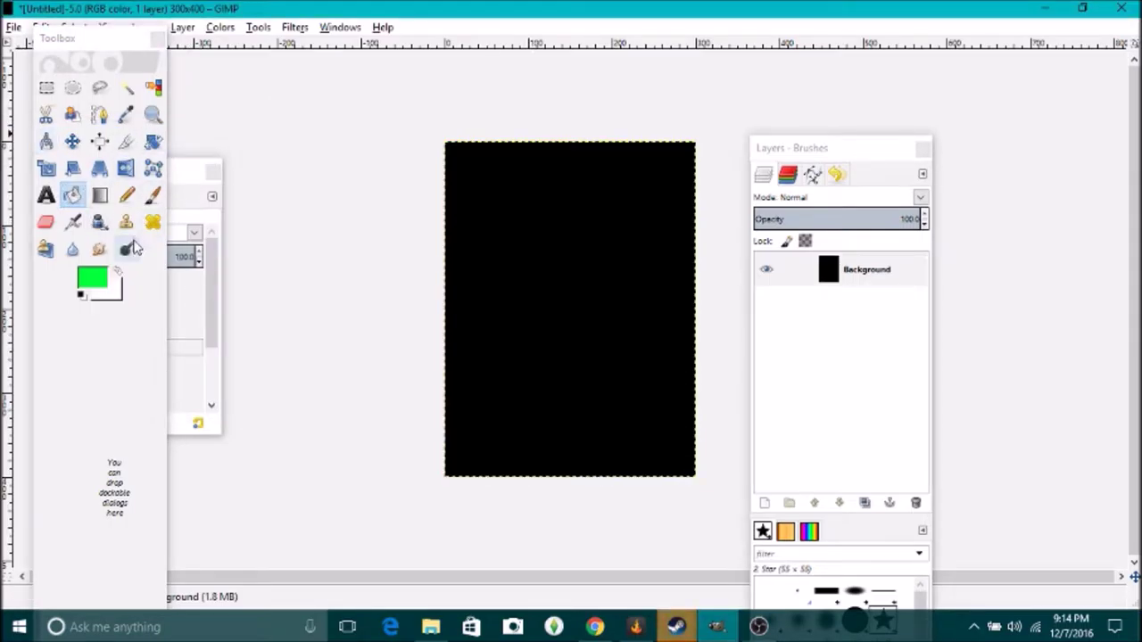
left_click(152, 194)
left_click(576, 311)
left_click(99, 249)
left_click_drag(575, 313, 548, 351)
Step: Enable Smooth stroke with quality 43 for Smudge and pull green streaks toward the lower right and upper right
left_click_drag(212, 290, 212, 346)
left_click(91, 358)
left_click(121, 378)
mouse_move(576, 314)
left_mouse_down()
mouse_move(544, 410)
mouse_move(598, 381)
mouse_move(575, 312)
mouse_move(603, 393)
left_mouse_up()
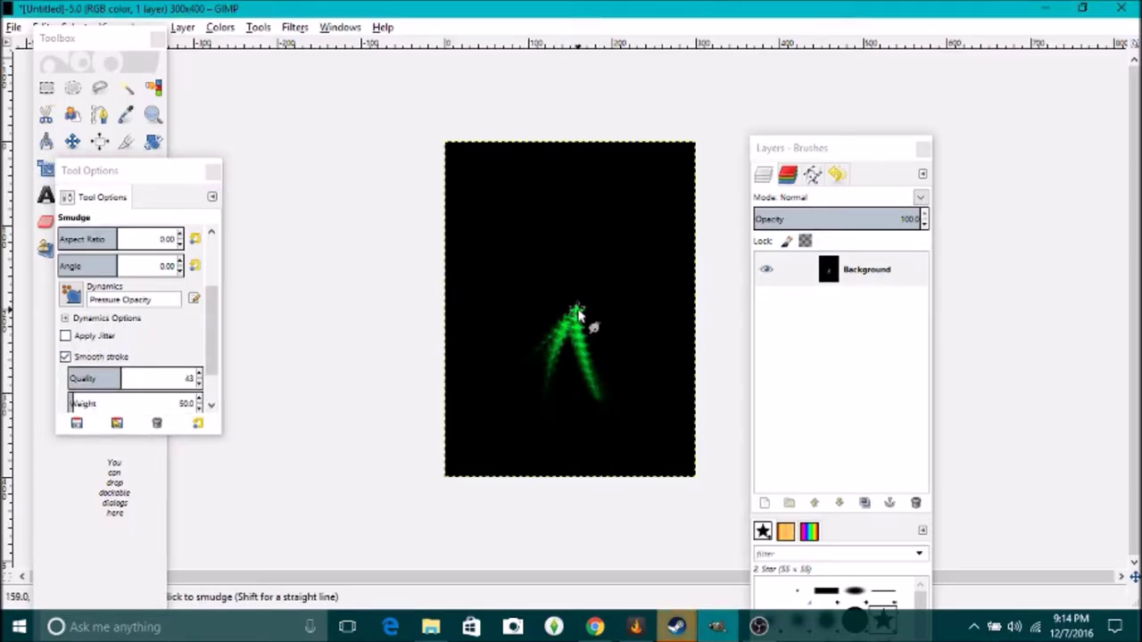
left_click_drag(579, 316, 610, 274)
Step: Set the smooth stroke quality to 70 and smudge the green into longer legs, side arms and a ground line
left_click(143, 400)
left_click(157, 378)
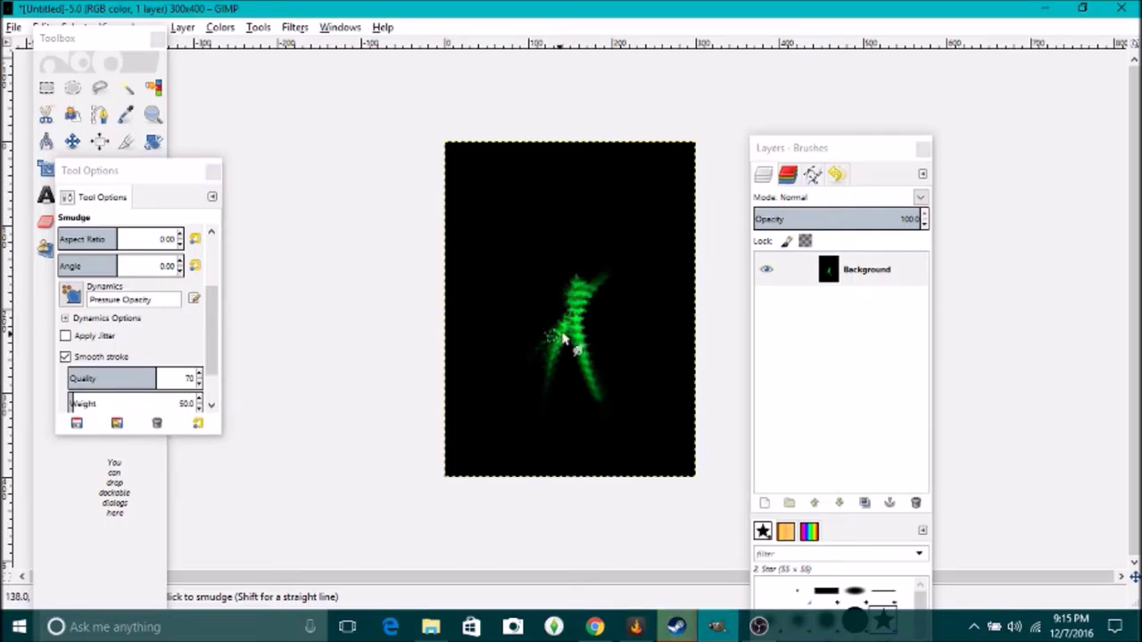
left_click_drag(576, 328, 608, 415)
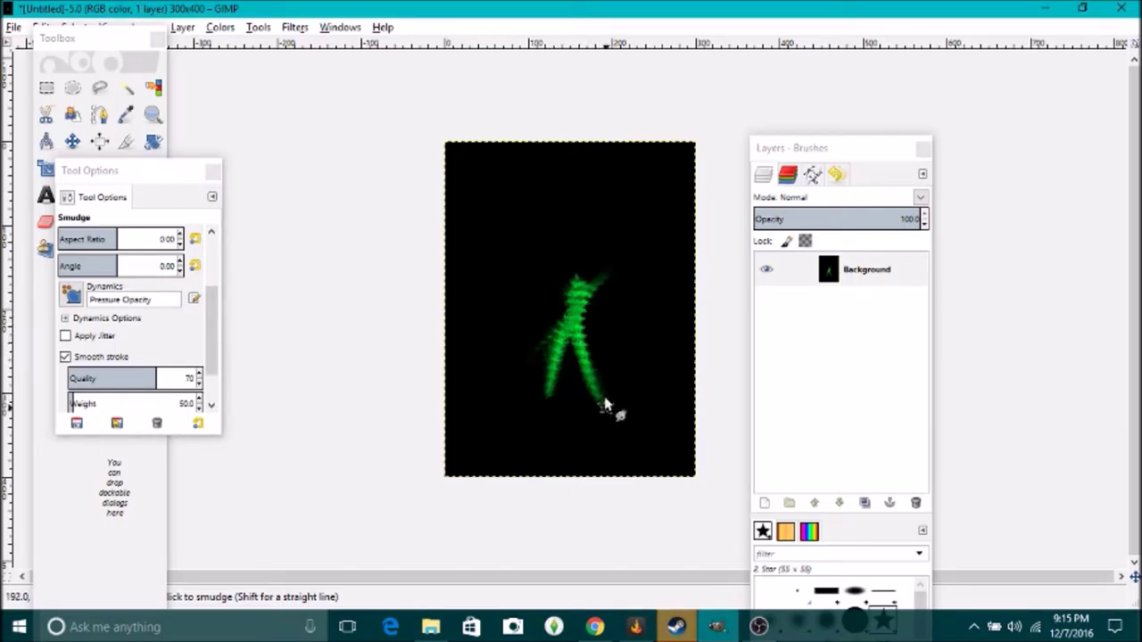
mouse_move(586, 283)
left_mouse_down()
mouse_move(584, 257)
mouse_move(590, 279)
left_mouse_up()
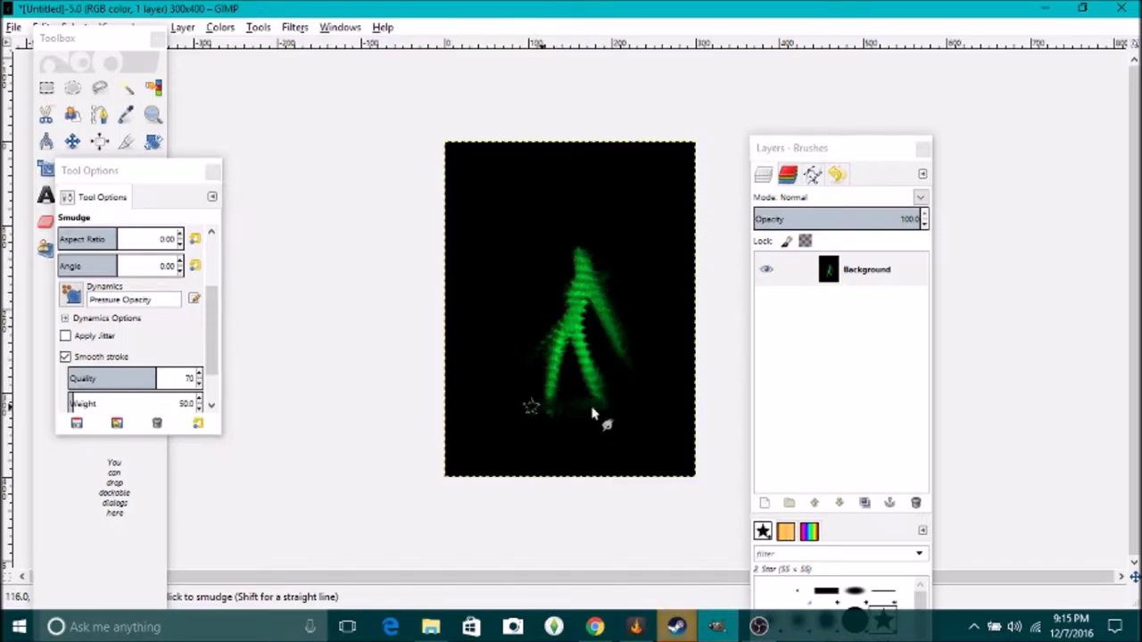
left_click_drag(505, 340, 578, 290)
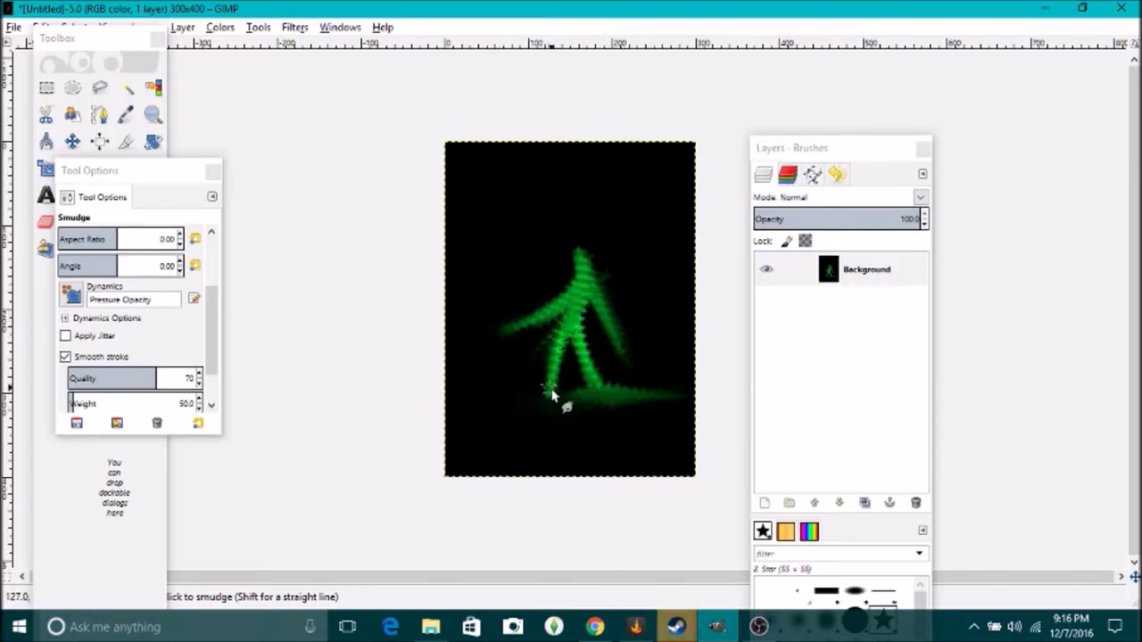
left_click_drag(506, 390, 490, 406)
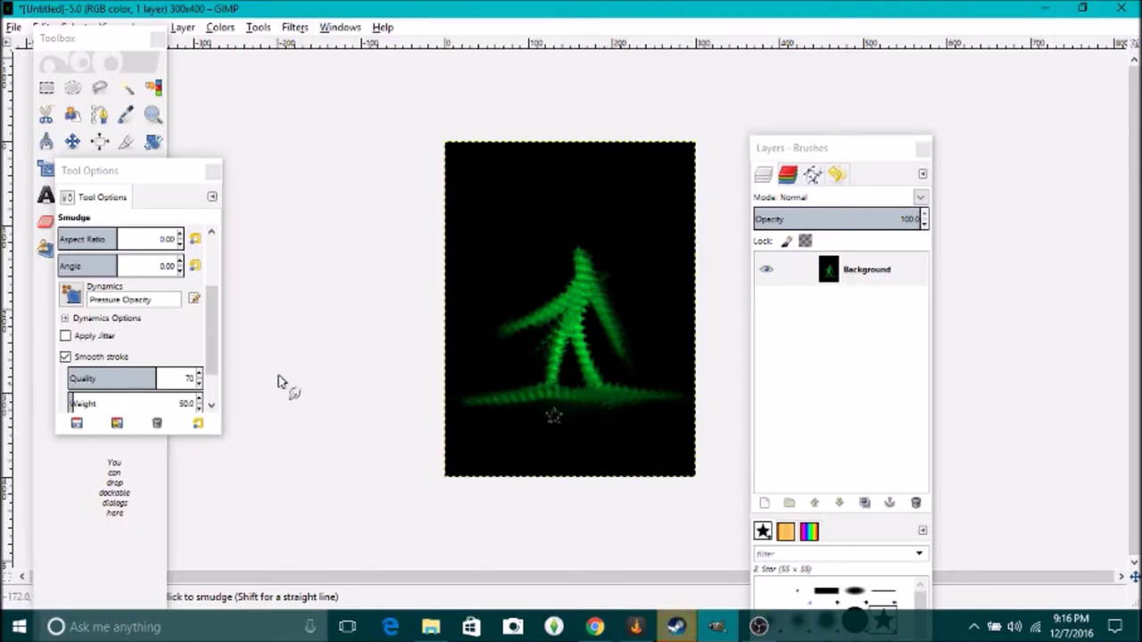
Step: Switch to the Paintbrush with the 2. Hardness 100 brush and move the tool options window aside
left_click(94, 255)
left_click(47, 241)
left_click(153, 196)
left_click(169, 257)
left_click(74, 290)
left_click(138, 342)
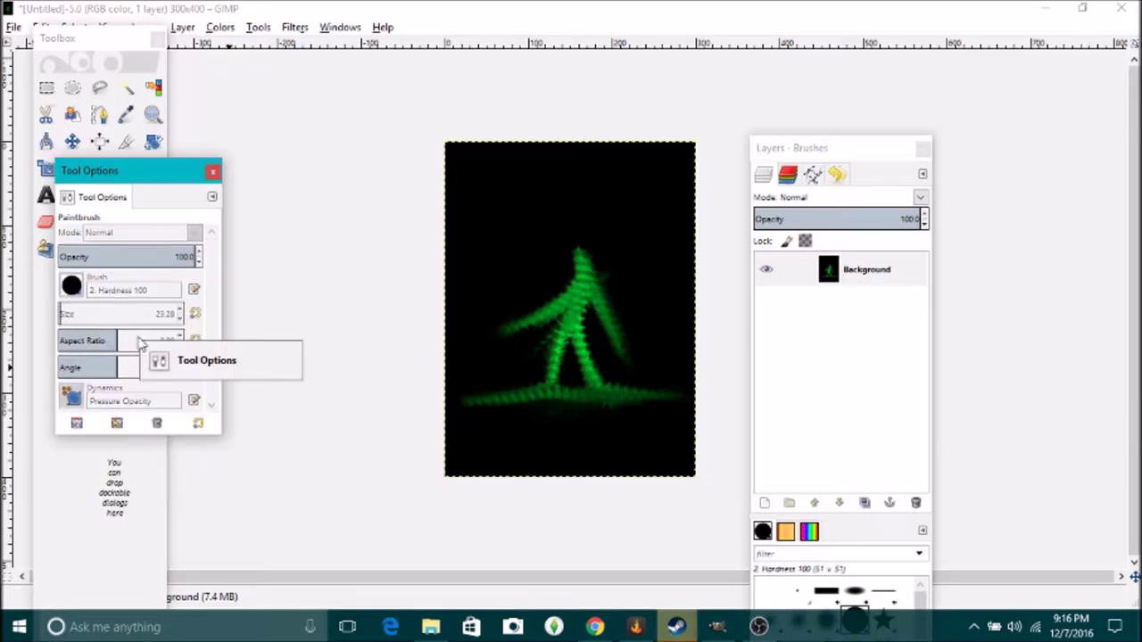
left_click_drag(140, 343, 89, 434)
Step: Set the foreground colour to orange ff4800 and paint a dot in the canvas's upper-right corner
left_click(92, 272)
left_click(158, 312)
left_click(686, 153)
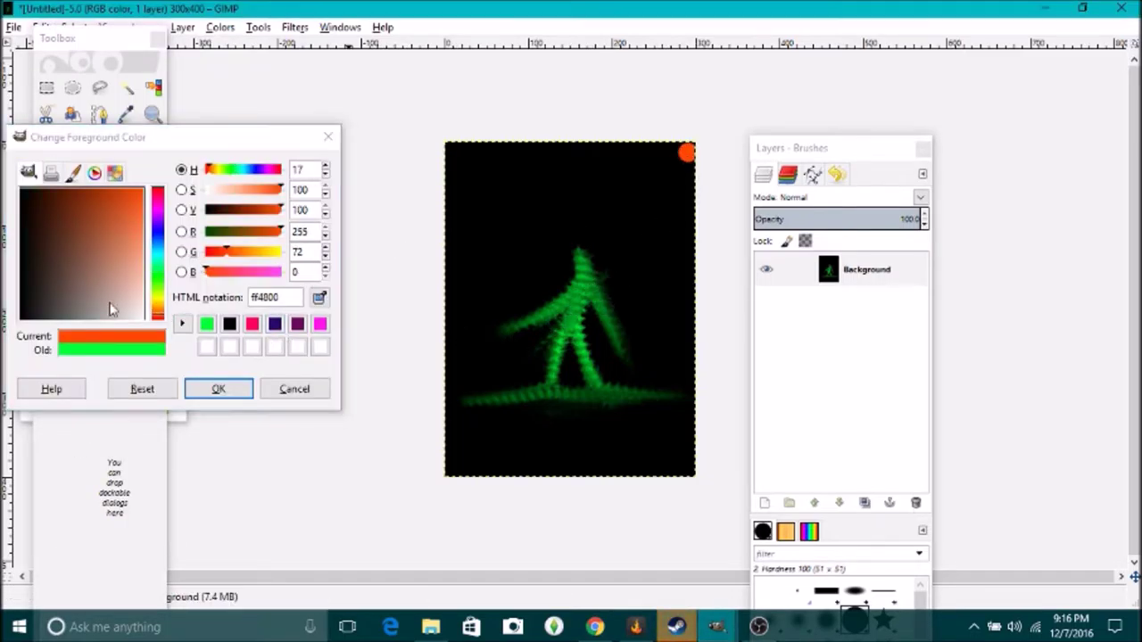
left_click(219, 389)
Step: Smudge the orange dot down from the upper-right corner into branching streaks
left_click(99, 250)
mouse_move(686, 155)
left_mouse_down()
mouse_move(580, 225)
mouse_move(660, 200)
mouse_move(657, 282)
mouse_move(662, 273)
mouse_move(678, 313)
left_mouse_up()
mouse_move(651, 196)
left_mouse_down()
mouse_move(571, 199)
mouse_move(508, 232)
mouse_move(615, 253)
mouse_move(612, 193)
left_mouse_up()
left_click_drag(660, 298, 683, 380)
Step: Smudge the green and orange shapes outward into long crossing streaks that reach the canvas edges
mouse_move(568, 385)
left_mouse_down()
mouse_move(584, 336)
mouse_move(500, 325)
left_mouse_up()
mouse_move(571, 406)
left_mouse_down()
mouse_move(545, 423)
mouse_move(612, 462)
mouse_move(612, 446)
left_mouse_up()
left_click_drag(572, 362, 611, 398)
mouse_move(644, 212)
left_mouse_down()
mouse_move(630, 230)
mouse_move(625, 316)
left_mouse_up()
left_click_drag(593, 275, 659, 352)
left_click_drag(548, 319, 485, 268)
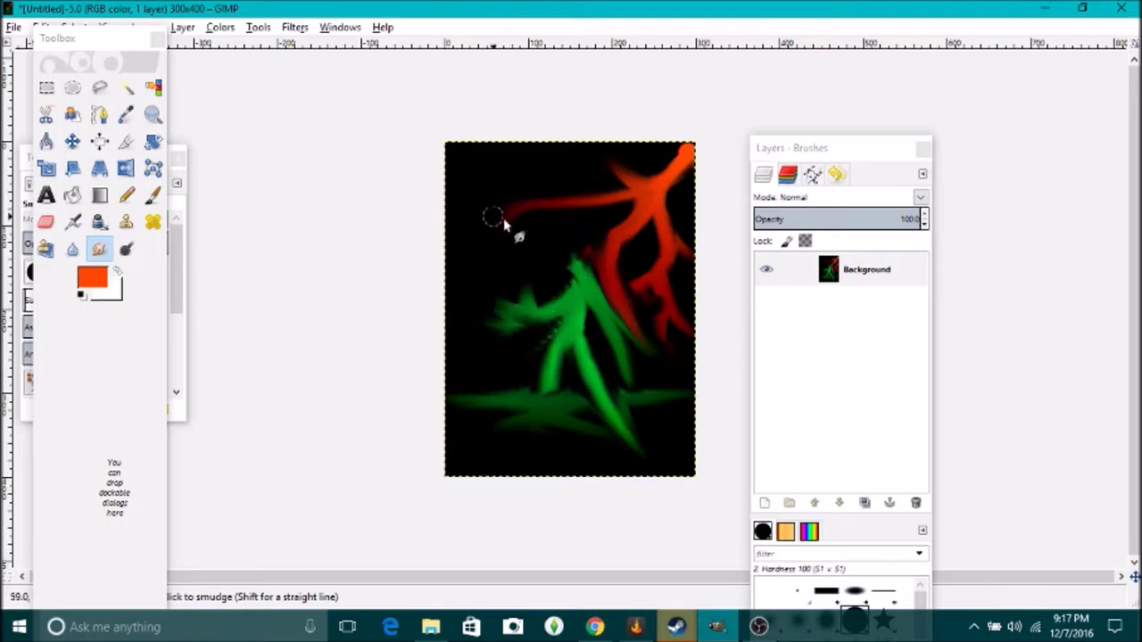
mouse_move(558, 378)
left_mouse_down()
mouse_move(480, 427)
mouse_move(476, 493)
mouse_move(481, 442)
mouse_move(468, 433)
mouse_move(477, 485)
left_mouse_up()
mouse_move(637, 238)
left_mouse_down()
mouse_move(576, 282)
mouse_move(607, 294)
mouse_move(632, 434)
mouse_move(581, 285)
mouse_move(591, 263)
mouse_move(587, 295)
mouse_move(521, 262)
mouse_move(591, 316)
mouse_move(571, 375)
mouse_move(500, 312)
mouse_move(558, 289)
mouse_move(632, 360)
mouse_move(672, 443)
mouse_move(576, 377)
left_mouse_up()
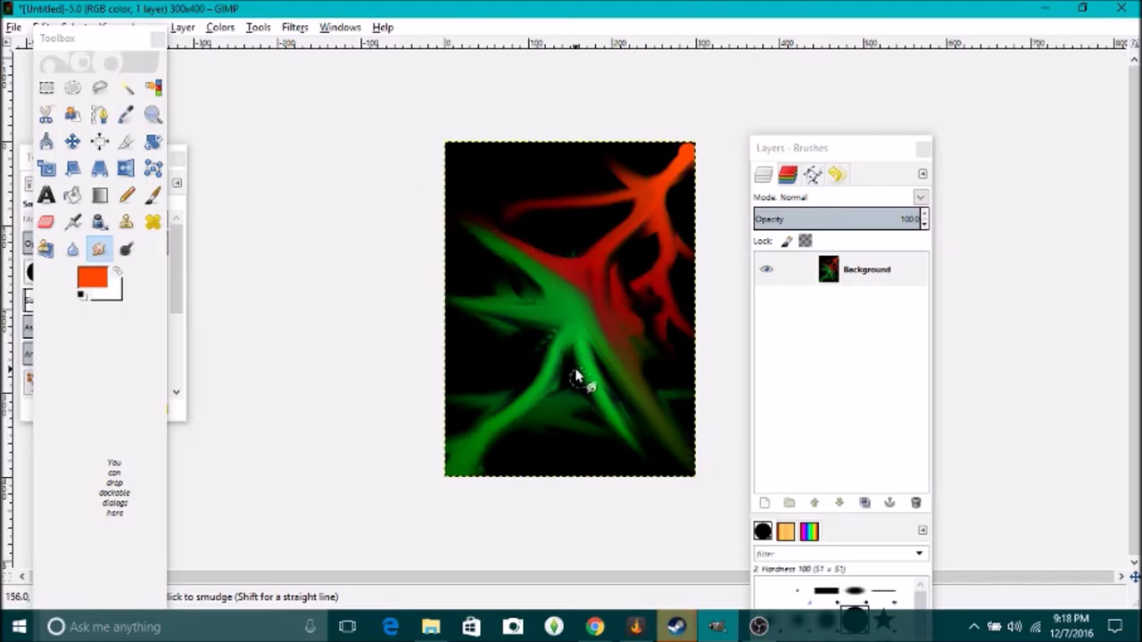
left_click_drag(532, 275, 446, 191)
mouse_move(535, 325)
left_mouse_down()
mouse_move(605, 304)
mouse_move(623, 338)
mouse_move(525, 228)
mouse_move(567, 198)
mouse_move(569, 253)
mouse_move(545, 144)
left_mouse_up()
Step: Lighten the red and green streaks with the Dodge / Burn tool in Dodge mode on the Midtones range
left_click(126, 248)
left_click_drag(177, 277, 178, 345)
left_click(49, 328)
mouse_move(620, 271)
left_mouse_down()
mouse_move(642, 241)
mouse_move(640, 293)
mouse_move(571, 303)
mouse_move(686, 439)
mouse_move(578, 278)
left_mouse_up()
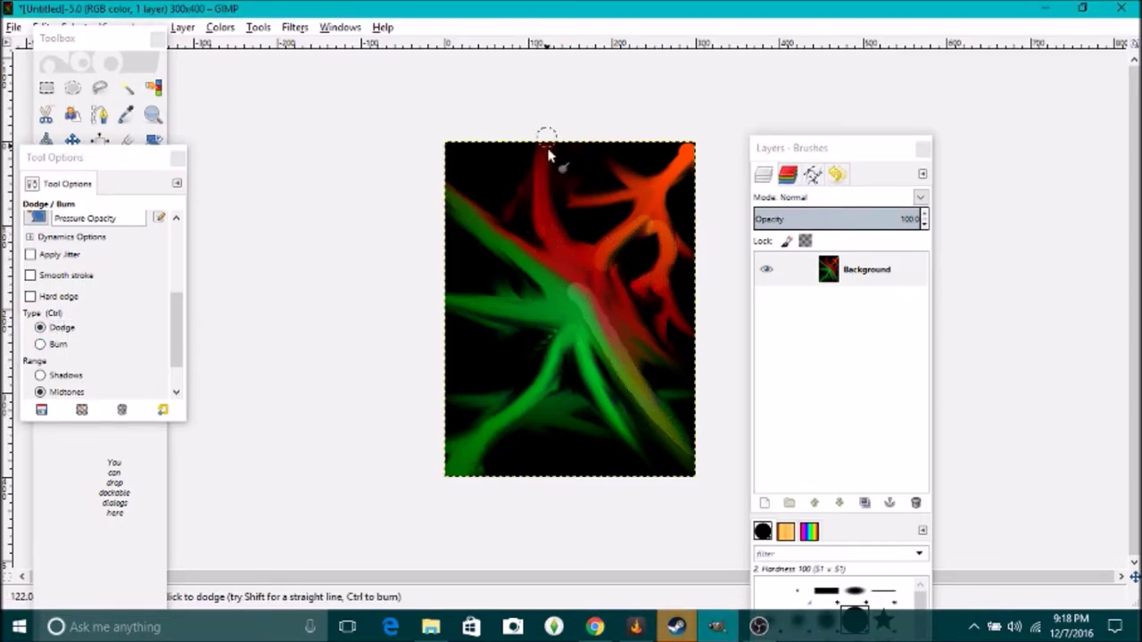
mouse_move(665, 172)
left_mouse_down()
mouse_move(434, 286)
mouse_move(446, 430)
left_mouse_up()
Step: Smudge the green and red streaks upward toward the canvas's top edge
key("s")
mouse_move(541, 358)
left_mouse_down()
mouse_move(650, 188)
mouse_move(473, 244)
mouse_move(602, 254)
mouse_move(560, 161)
left_mouse_up()
left_click_drag(555, 243, 515, 164)
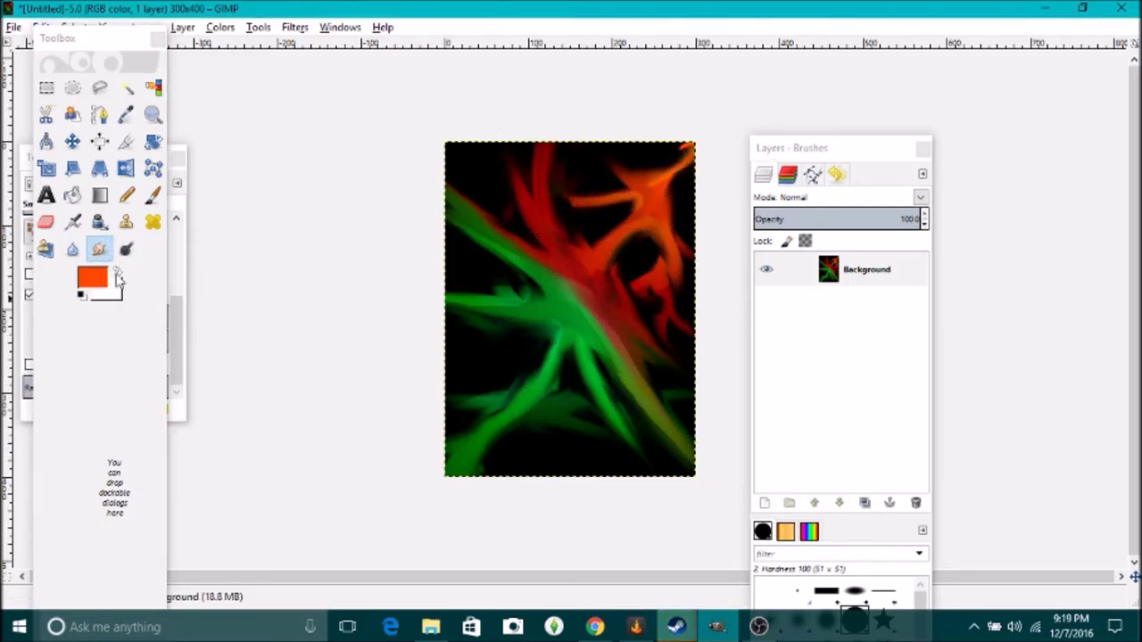
Step: Reduce the Smudge size to 14.28 and pull finer spikes out of the green and red areas
left_click(28, 296)
scroll(28, 296, "up", 5)
left_click(146, 305)
left_click_drag(531, 305, 473, 280)
mouse_move(575, 382)
left_mouse_down()
mouse_move(587, 461)
mouse_move(550, 456)
mouse_move(520, 424)
mouse_move(600, 404)
mouse_move(672, 331)
left_mouse_up()
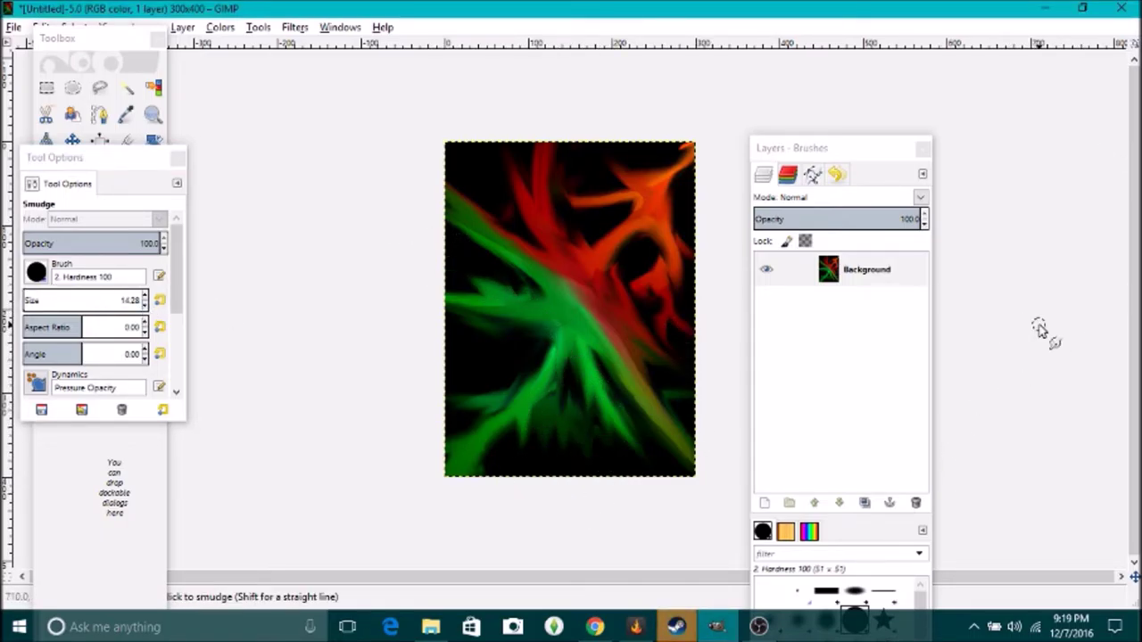
Step: Add a new transparent layer above the Background layer
right_click(925, 345)
left_click(956, 33)
key("Return")
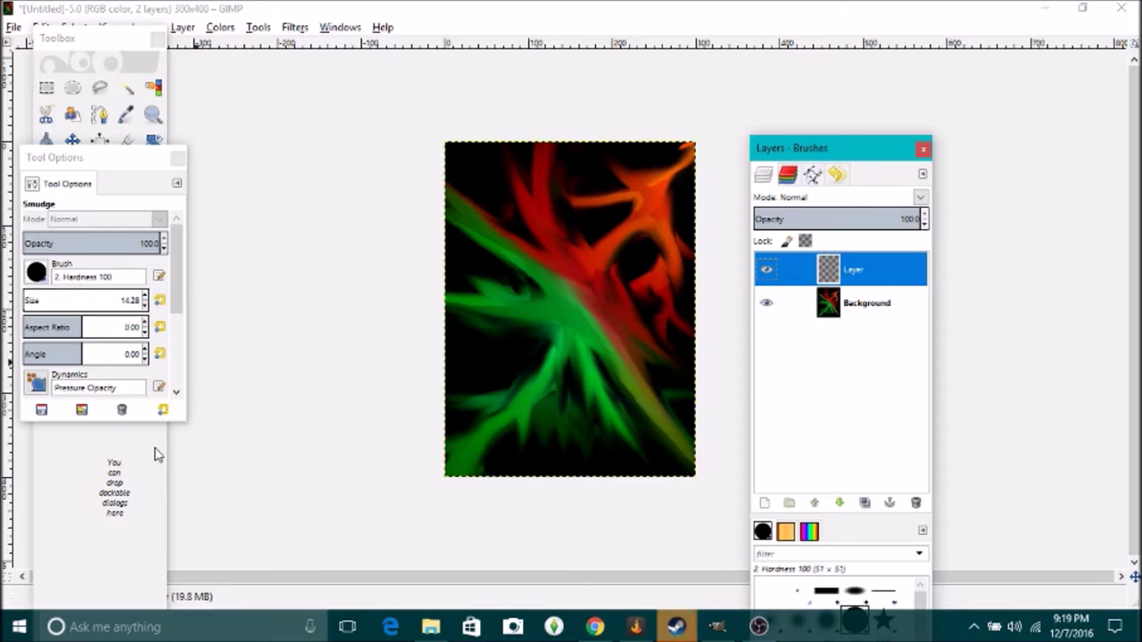
Step: Set the foreground colour to white (ffffff)
left_click(159, 455)
double_click(86, 282)
left_click(298, 349)
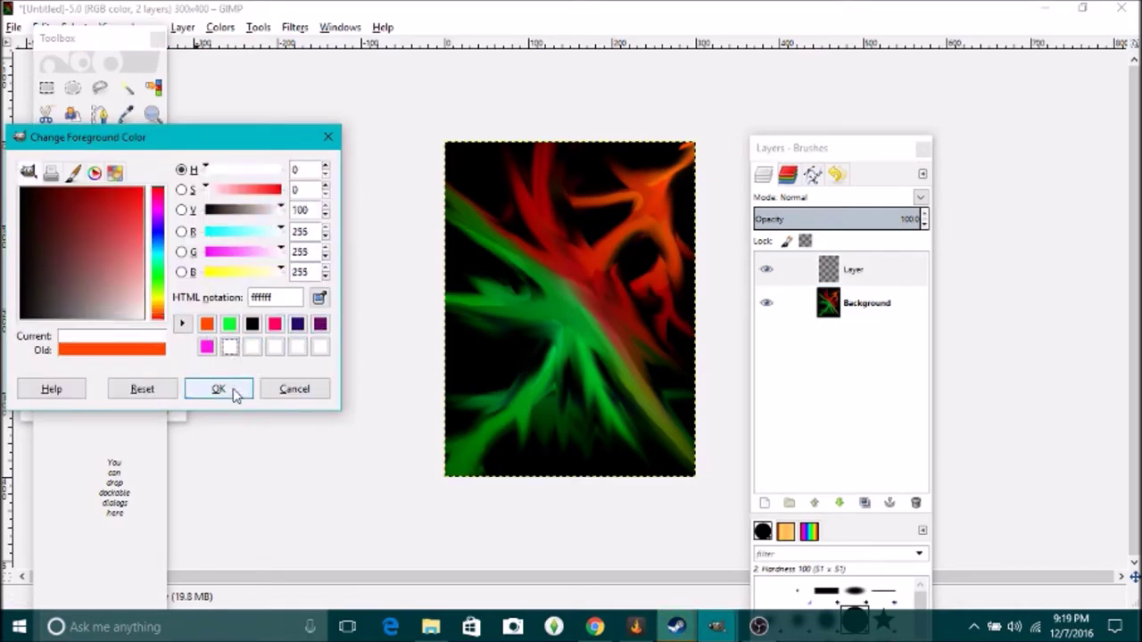
left_click(219, 389)
Step: Paint a white patch over the centre where the green and red streaks meet
left_click(151, 197)
left_click(576, 308)
mouse_move(578, 309)
left_mouse_down()
mouse_move(566, 314)
mouse_move(608, 345)
mouse_move(547, 258)
left_mouse_up()
Step: Smudge the white patch outward along the coloured streaks into a many-rayed burst
left_click(99, 250)
mouse_move(588, 306)
left_mouse_down()
mouse_move(571, 383)
mouse_move(527, 400)
mouse_move(535, 356)
mouse_move(576, 372)
mouse_move(580, 402)
mouse_move(604, 345)
mouse_move(574, 300)
mouse_move(553, 321)
mouse_move(413, 221)
left_mouse_up()
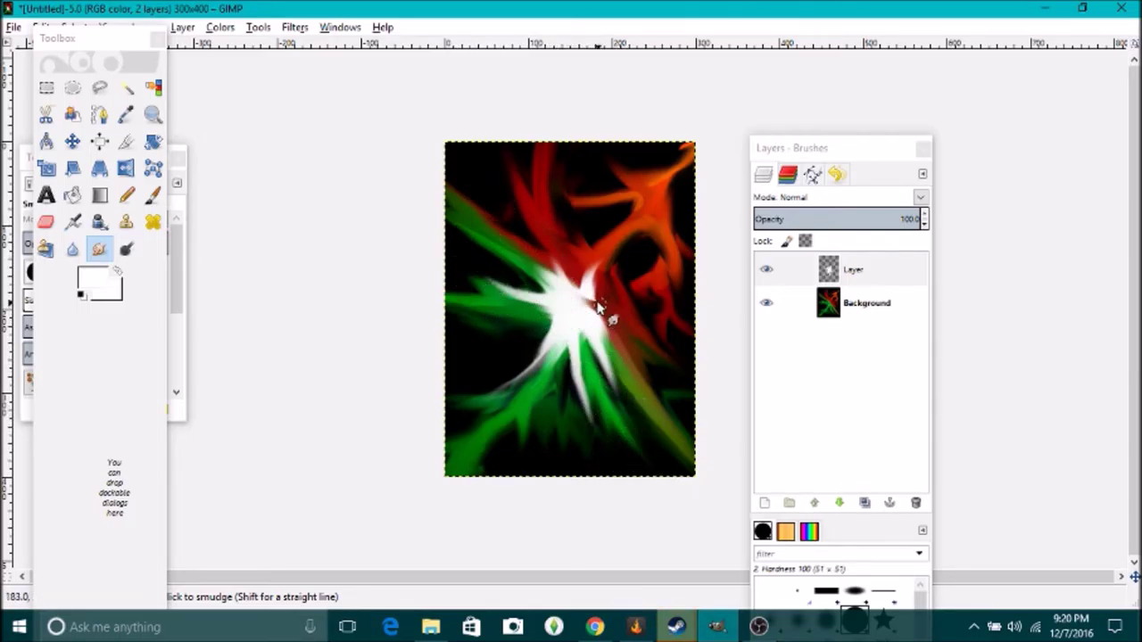
left_click_drag(575, 293, 648, 386)
left_click_drag(600, 304, 593, 269)
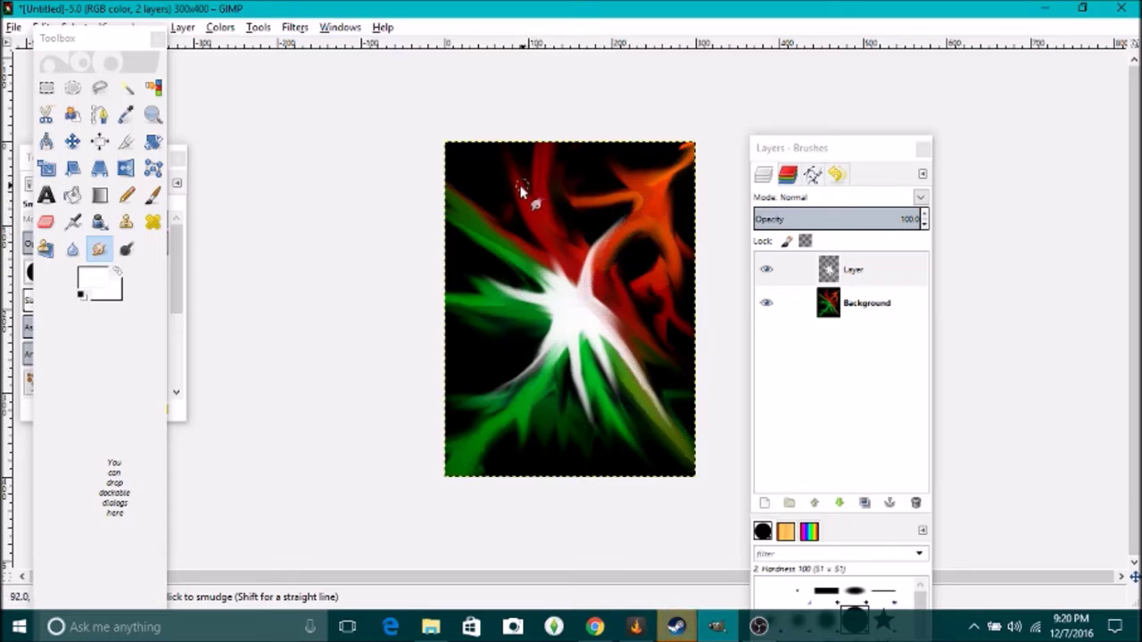
mouse_move(533, 236)
left_mouse_down()
mouse_move(515, 208)
mouse_move(547, 223)
left_mouse_up()
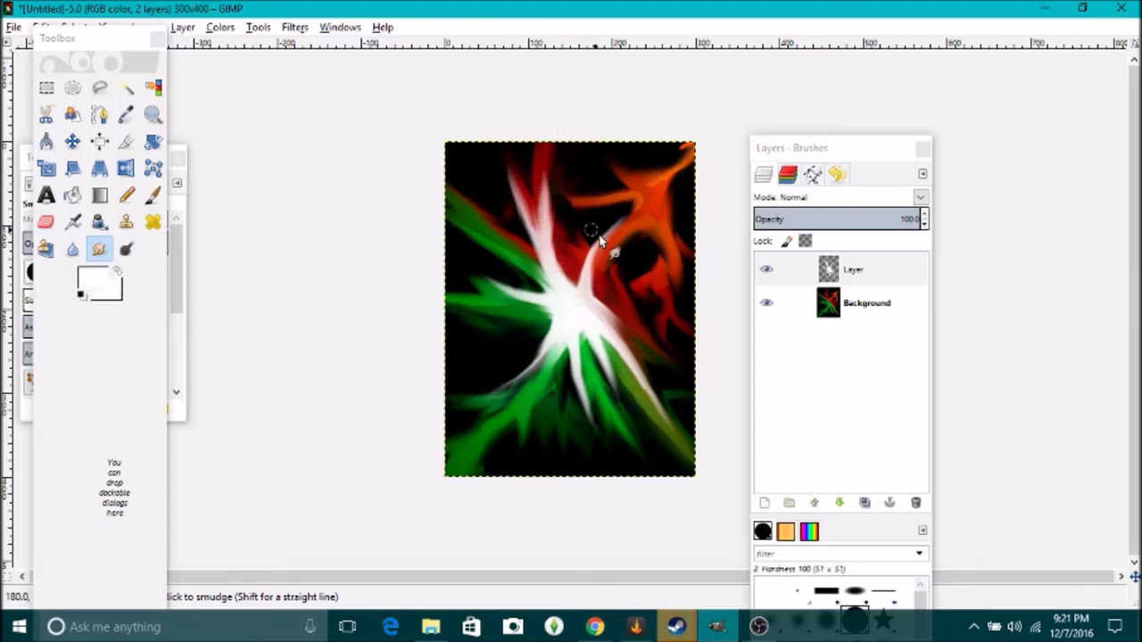
mouse_move(589, 382)
left_mouse_down()
mouse_move(545, 332)
mouse_move(564, 333)
mouse_move(478, 325)
left_mouse_up()
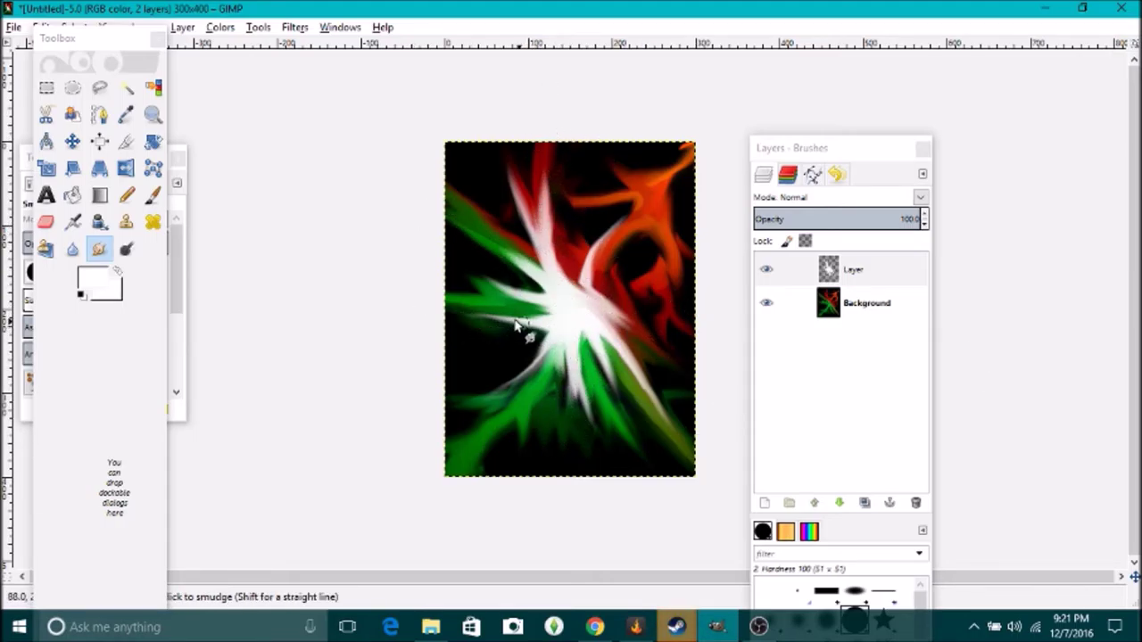
left_click_drag(605, 333, 683, 387)
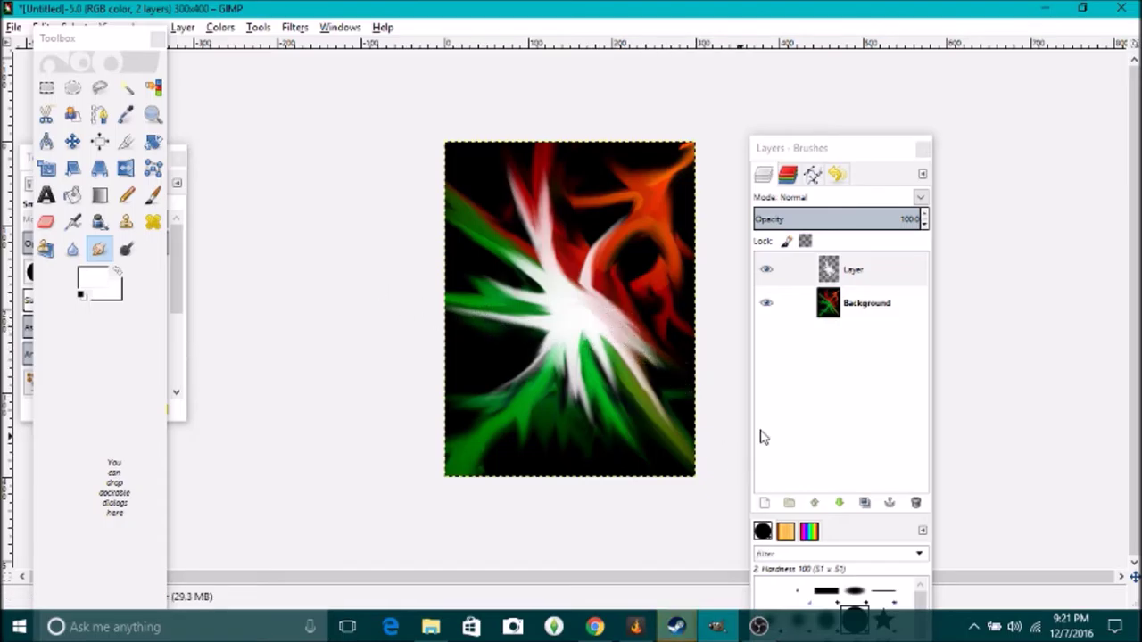
Step: Apply the Cartoon filter to the Background layer with mask radius 43.31 and percent black 0.534
left_click(865, 305)
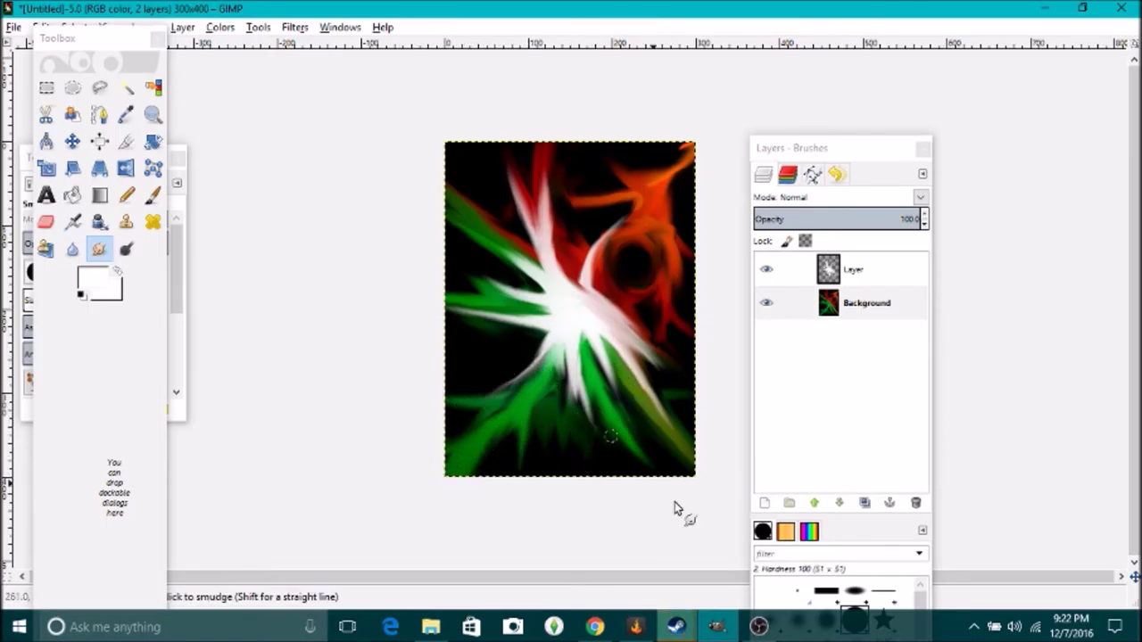
left_click(295, 27)
mouse_move(394, 253)
left_click(575, 270)
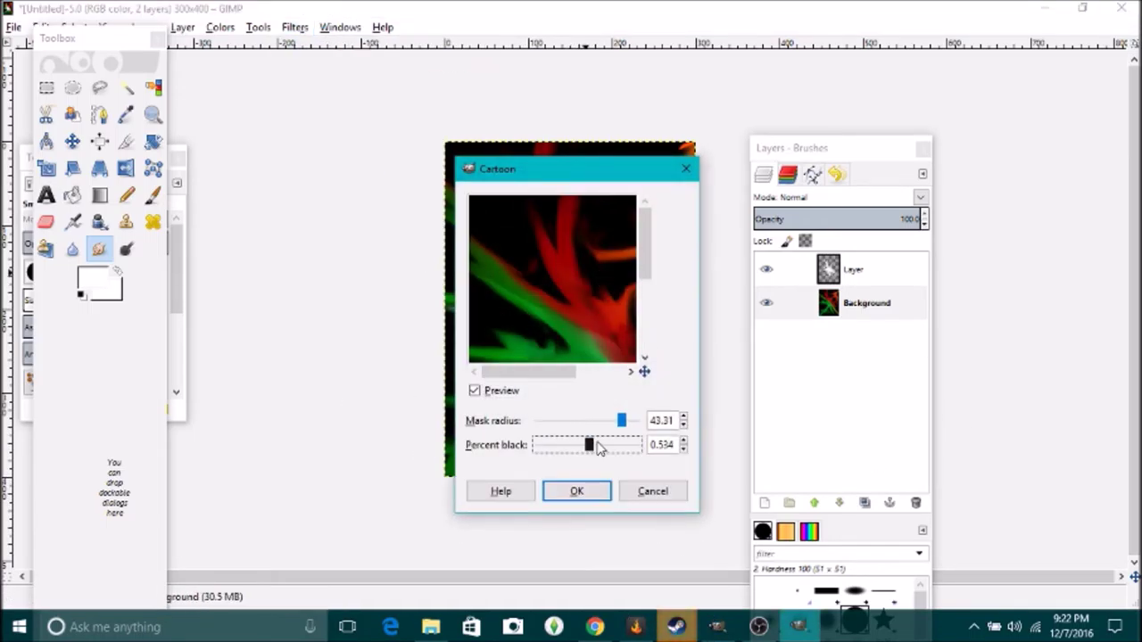
left_click(576, 490)
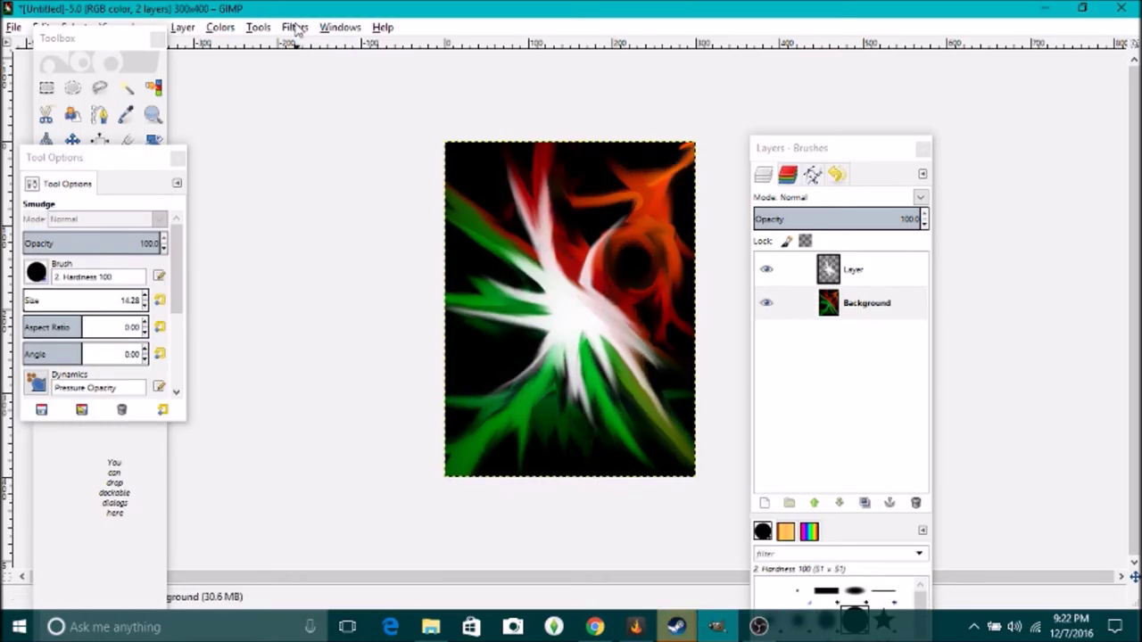
Step: Apply the Cartoon filter to the Background layer again with a changed mask radius and percent black
left_click(294, 26)
mouse_move(357, 250)
left_click(582, 282)
left_click_drag(624, 420, 538, 421)
left_click_drag(634, 445, 635, 422)
left_click_drag(539, 446, 634, 447)
left_click(629, 448)
left_click(612, 451)
left_click(590, 491)
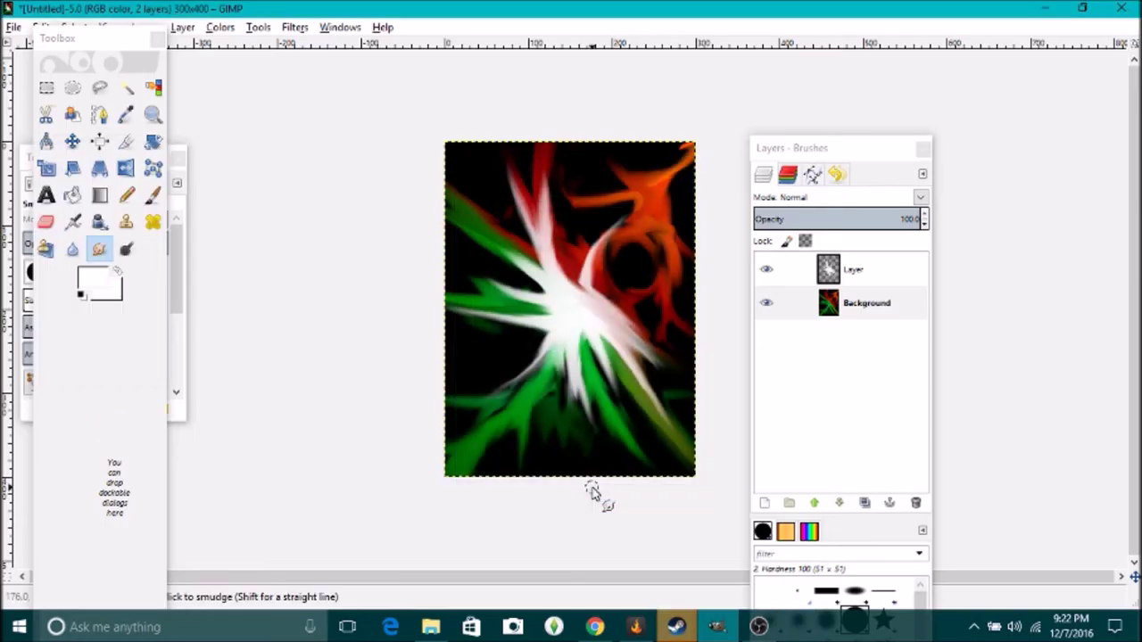
left_click(785, 269)
left_click(294, 27)
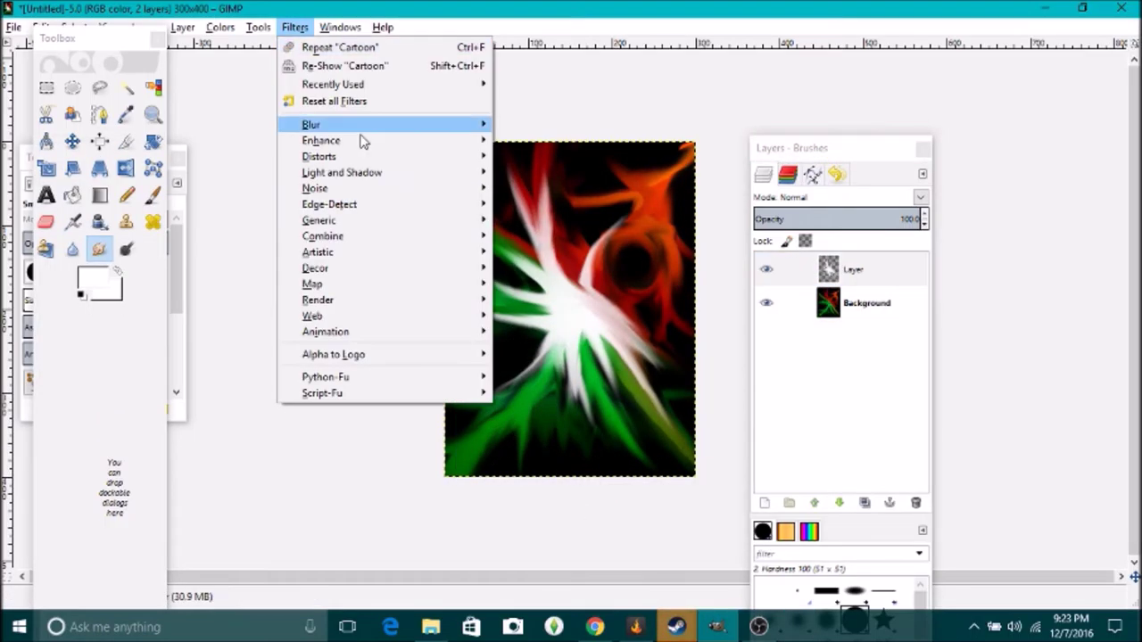
mouse_move(318, 252)
left_click(533, 272)
left_click_drag(647, 275, 653, 298)
left_click_drag(608, 447, 515, 458)
left_click(649, 488)
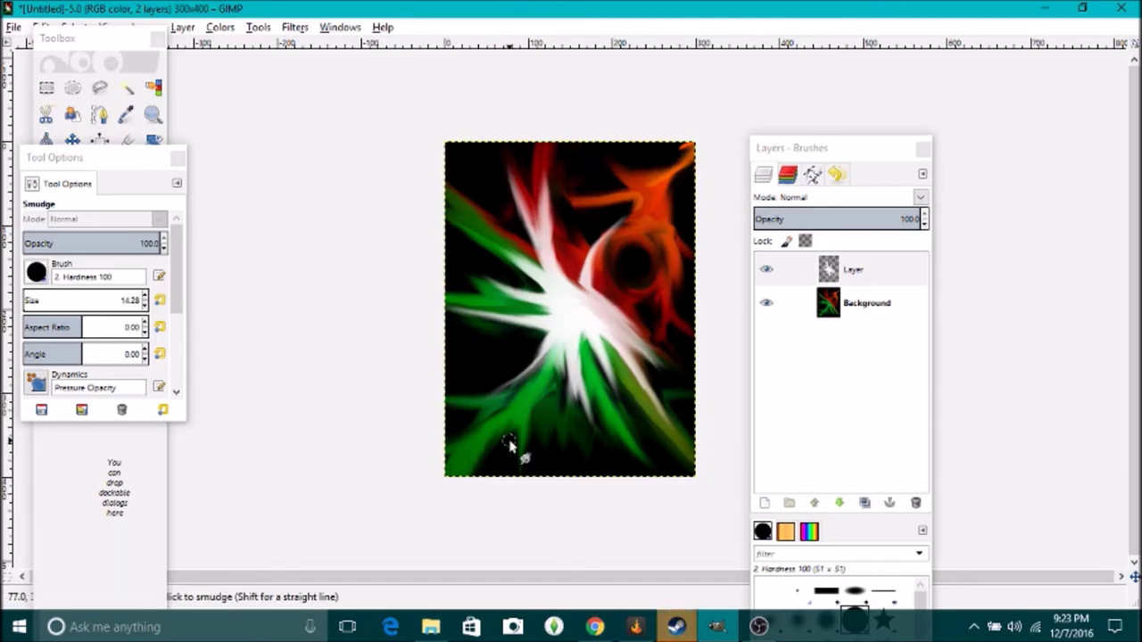
Step: Move the tool options window clear of the toolbox and add a 300 x 400 px transparent layer on top
left_click_drag(89, 158, 270, 141)
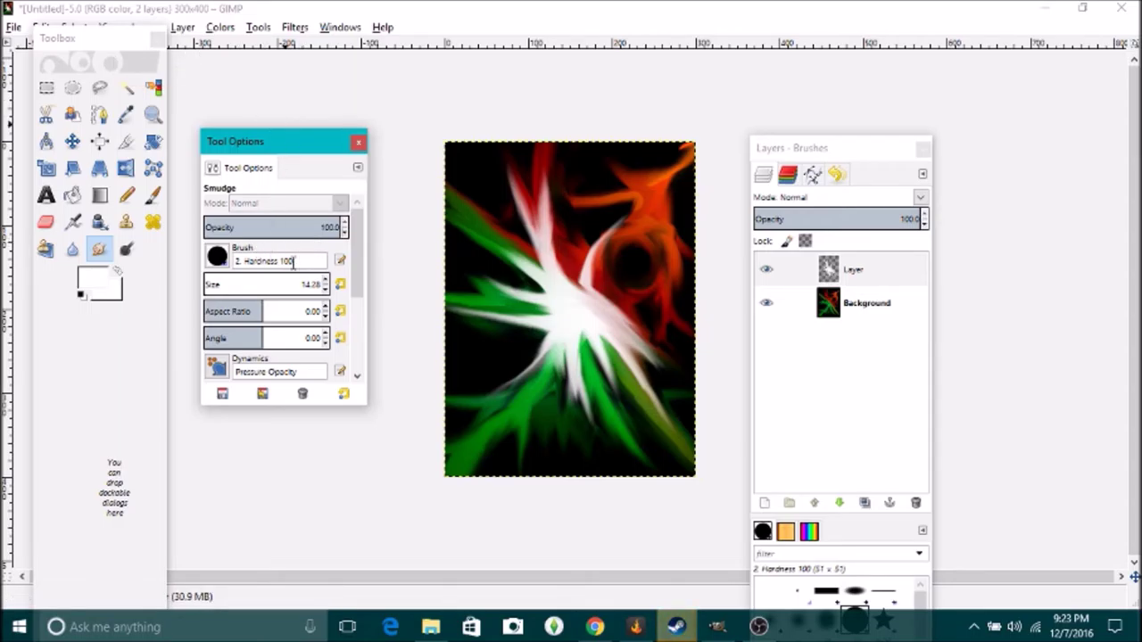
right_click(908, 268)
left_click(956, 33)
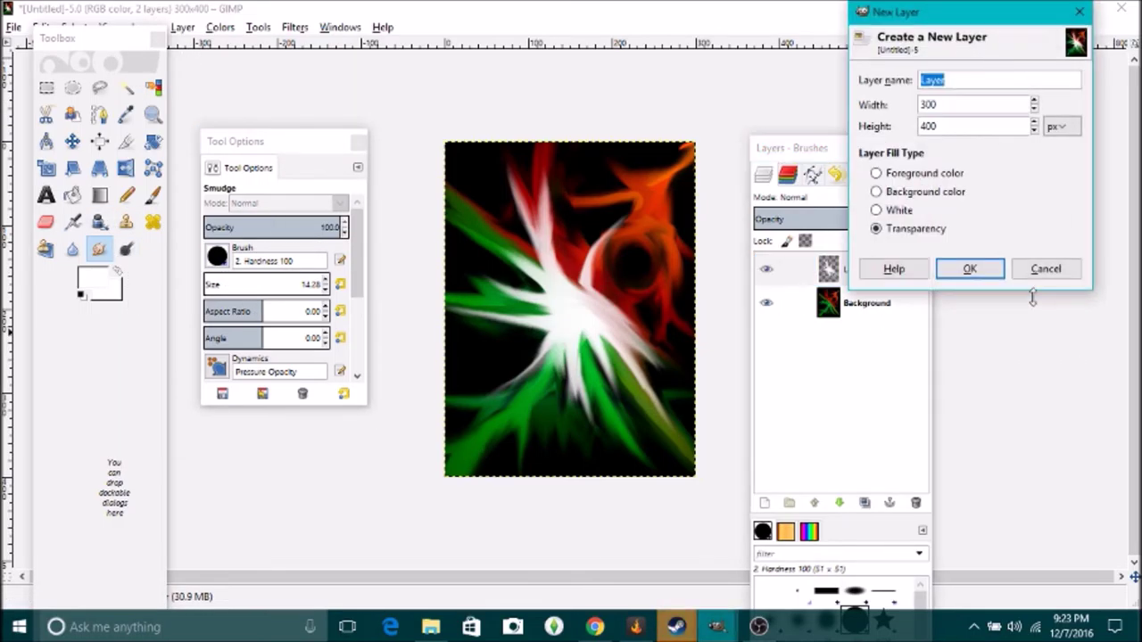
left_click(958, 265)
Step: Set the foreground colour to the saved magenta
left_click(89, 279)
left_click(229, 346)
left_click(219, 389)
left_click(451, 147)
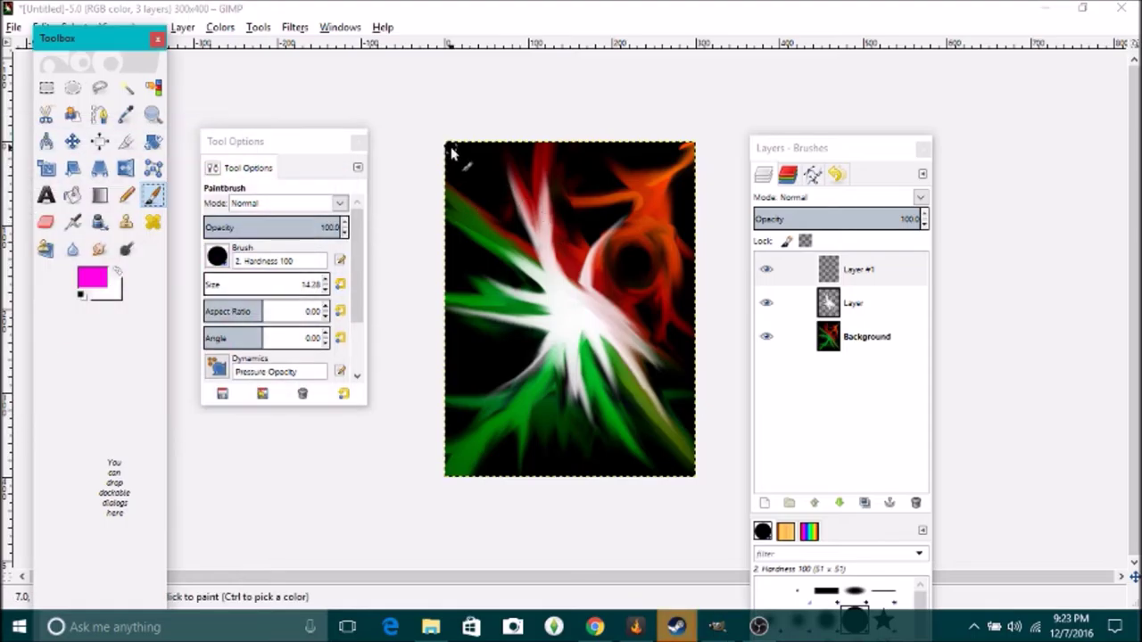
left_click(689, 147)
left_click(449, 472)
left_click(98, 250)
left_click_drag(450, 147, 452, 191)
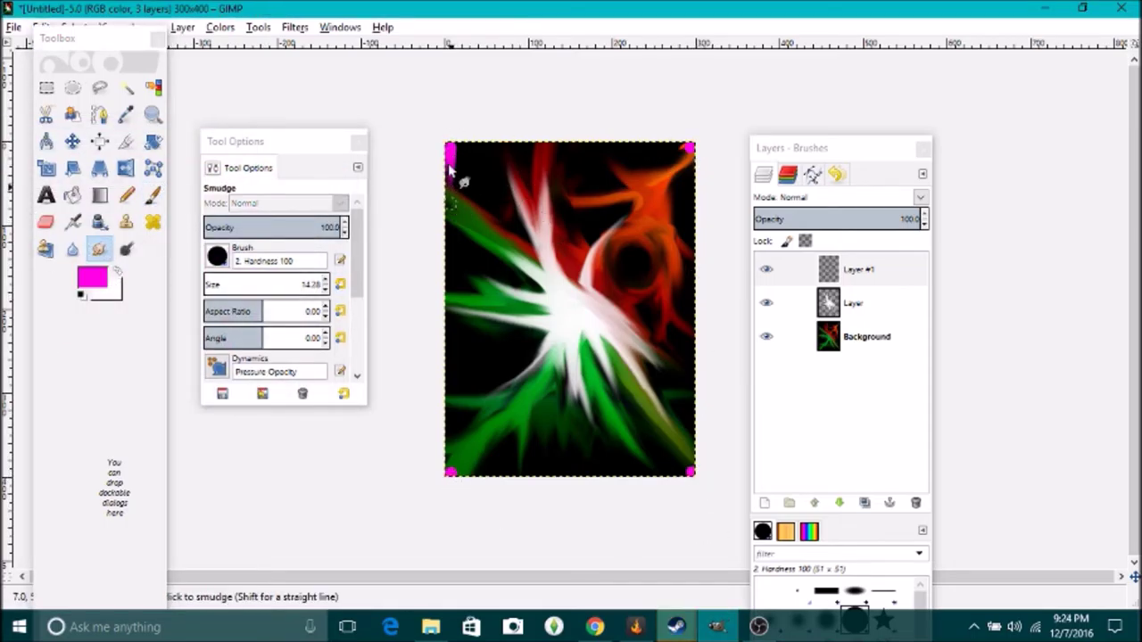
key("ctrl+z")
key("ctrl+z")
Step: Set the brush size to 24.28 and paint magenta into all four corners of the canvas
left_click(326, 281)
left_click(458, 157)
left_click(154, 195)
left_click(456, 153)
left_click(687, 150)
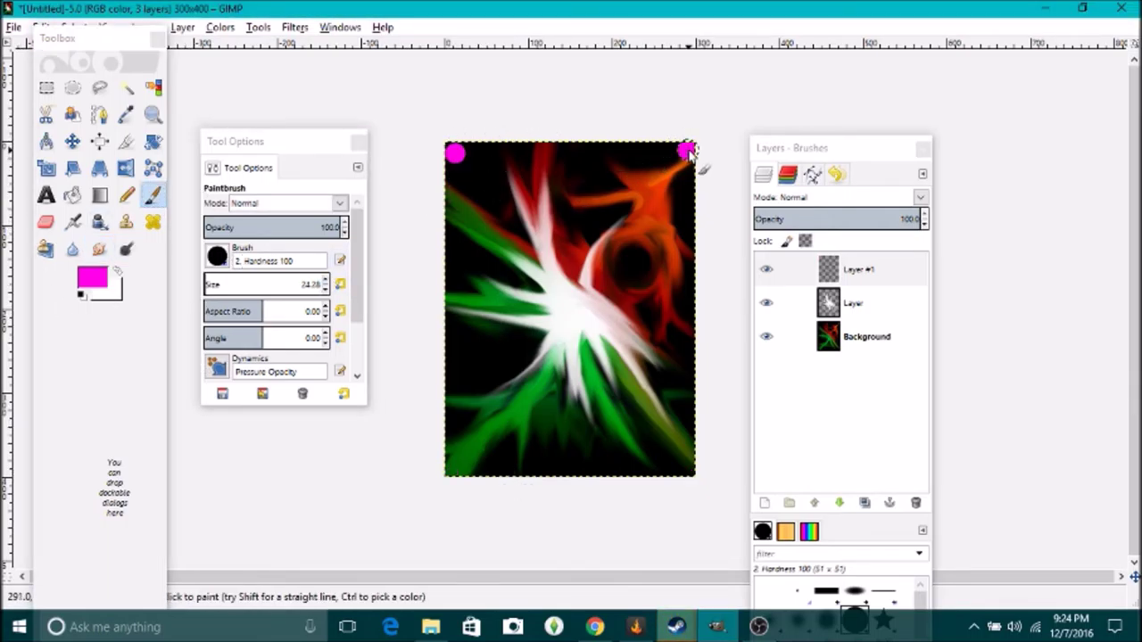
left_click(450, 469)
left_click(688, 467)
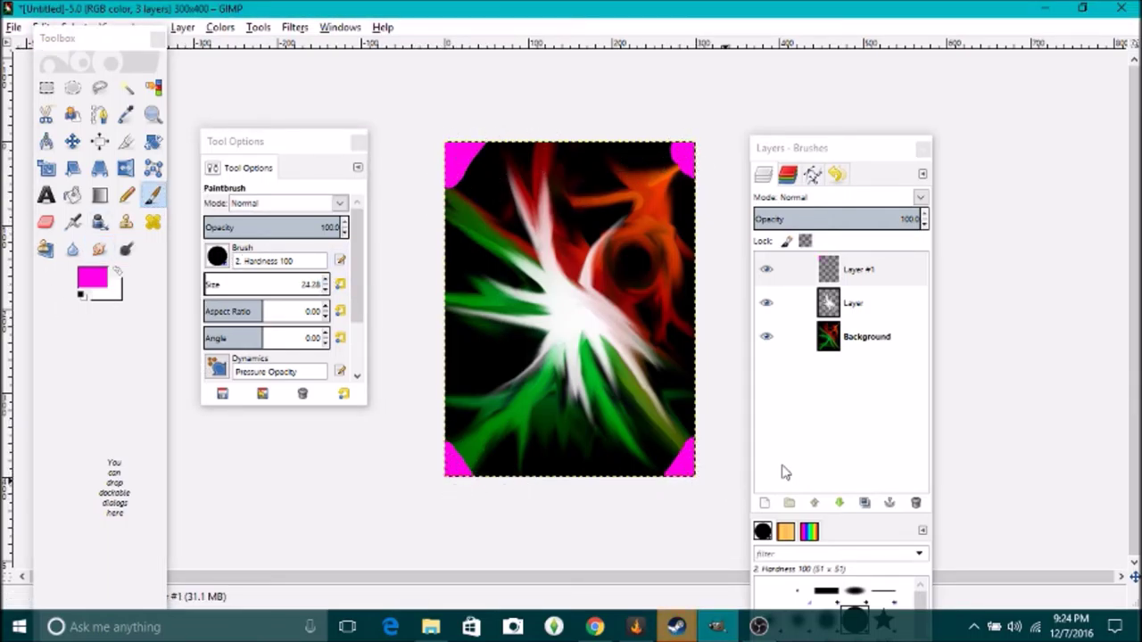
Step: Smudge the magenta from the corners along all four edges to form a frame around the artwork
key("s")
mouse_move(451, 179)
left_mouse_down()
mouse_move(441, 241)
mouse_move(474, 387)
mouse_move(464, 272)
mouse_move(453, 366)
mouse_move(462, 463)
mouse_move(496, 474)
mouse_move(677, 471)
mouse_move(694, 308)
mouse_move(699, 352)
mouse_move(606, 150)
mouse_move(506, 157)
mouse_move(595, 158)
mouse_move(562, 153)
left_mouse_up()
mouse_move(451, 236)
left_mouse_down()
mouse_move(464, 467)
mouse_move(467, 451)
left_mouse_up()
mouse_move(457, 338)
left_mouse_down()
mouse_move(622, 476)
mouse_move(675, 467)
mouse_move(613, 470)
left_mouse_up()
mouse_move(497, 178)
left_mouse_down()
mouse_move(604, 169)
mouse_move(679, 324)
mouse_move(683, 366)
left_mouse_up()
left_click_drag(473, 432, 474, 333)
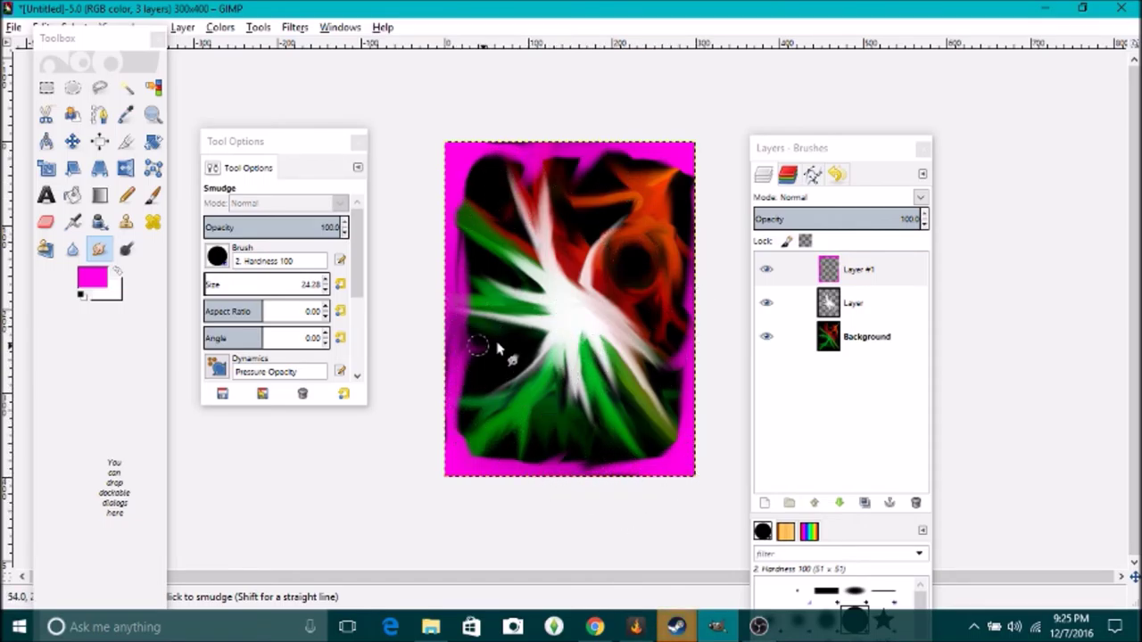
Step: Smudge the inner rim of the magenta frame on every side to break it into faint purple wisps
left_click_drag(481, 193, 558, 158)
left_click_drag(657, 168, 675, 146)
left_click_drag(675, 334, 692, 354)
left_click_drag(629, 453, 632, 475)
left_click_drag(676, 415, 692, 434)
left_click_drag(489, 453, 482, 475)
mouse_move(468, 420)
left_mouse_down()
mouse_move(448, 436)
mouse_move(448, 426)
left_mouse_up()
mouse_move(468, 357)
left_mouse_down()
mouse_move(450, 379)
mouse_move(607, 474)
mouse_move(705, 441)
mouse_move(515, 479)
mouse_move(625, 578)
mouse_move(456, 268)
mouse_move(472, 339)
mouse_move(460, 410)
mouse_move(600, 178)
left_mouse_up()
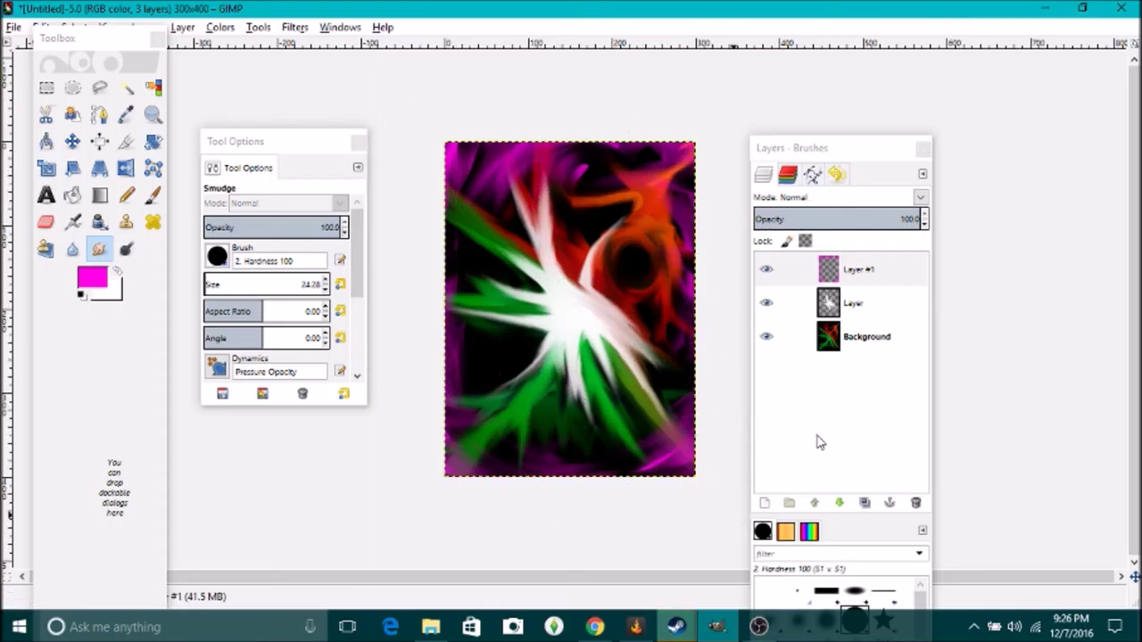
Step: Paint a magenta dab at the centre of the white burst and switch to Smudge
left_click(153, 194)
left_click(569, 312)
left_click(99, 249)
mouse_move(582, 309)
left_mouse_down()
mouse_move(435, 313)
mouse_move(571, 276)
mouse_move(571, 258)
left_mouse_up()
key("ctrl+z")
mouse_move(570, 310)
left_mouse_down()
mouse_move(571, 357)
mouse_move(541, 311)
mouse_move(594, 316)
mouse_move(604, 357)
mouse_move(539, 318)
left_mouse_up()
key("ctrl+z")
key("ctrl+z")
key("ctrl+z")
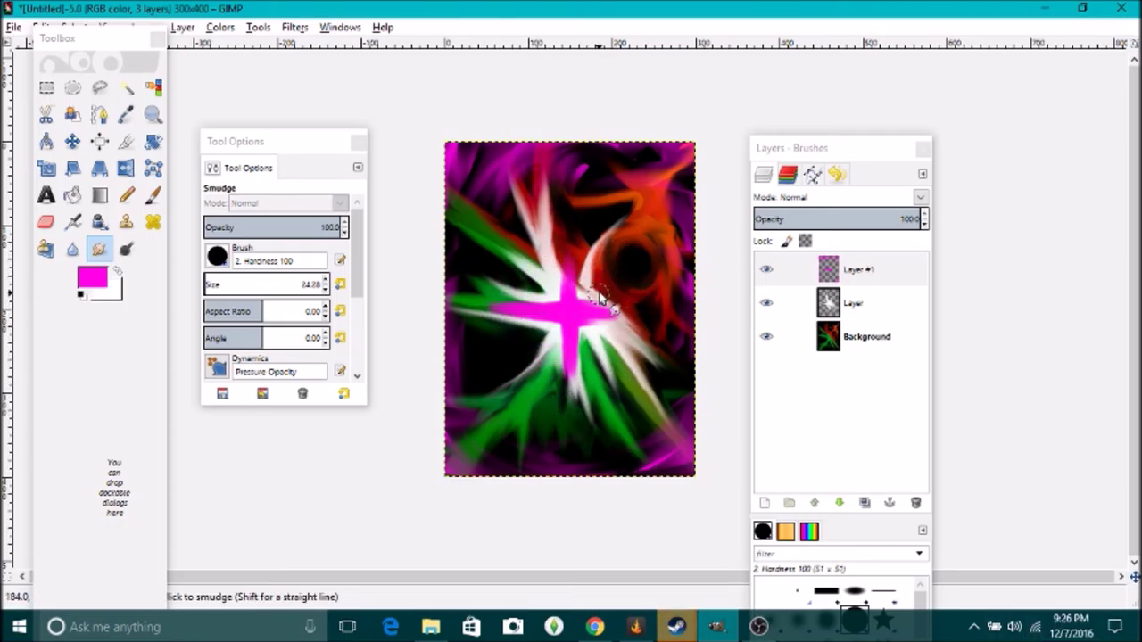
Step: Smudge the magenta cross at the burst's centre into soft pink streaks
mouse_move(546, 307)
left_mouse_down()
mouse_move(649, 308)
mouse_move(572, 437)
mouse_move(566, 224)
mouse_move(565, 327)
mouse_move(561, 294)
mouse_move(522, 386)
mouse_move(566, 372)
mouse_move(579, 308)
left_mouse_up()
left_click_drag(523, 345, 593, 325)
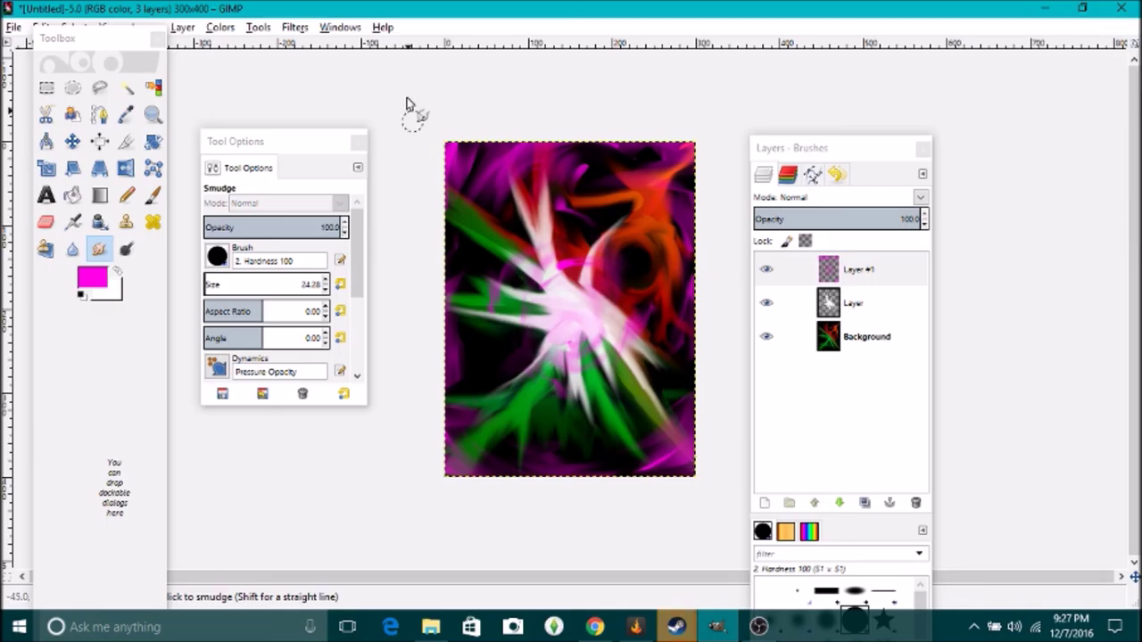
Step: Apply the Softglow filter to the magenta layer with glow radius 22.56, brightness 1.00 and sharpness 1.00
left_click(294, 27)
mouse_move(365, 252)
left_click(537, 396)
left_click_drag(555, 411, 643, 464)
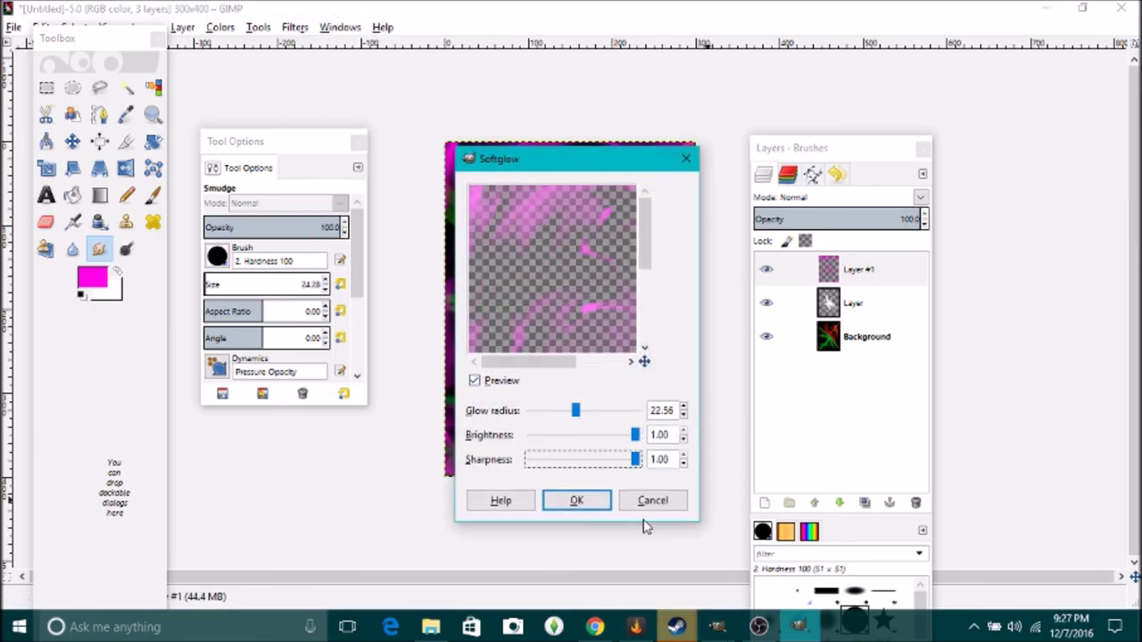
left_click(593, 501)
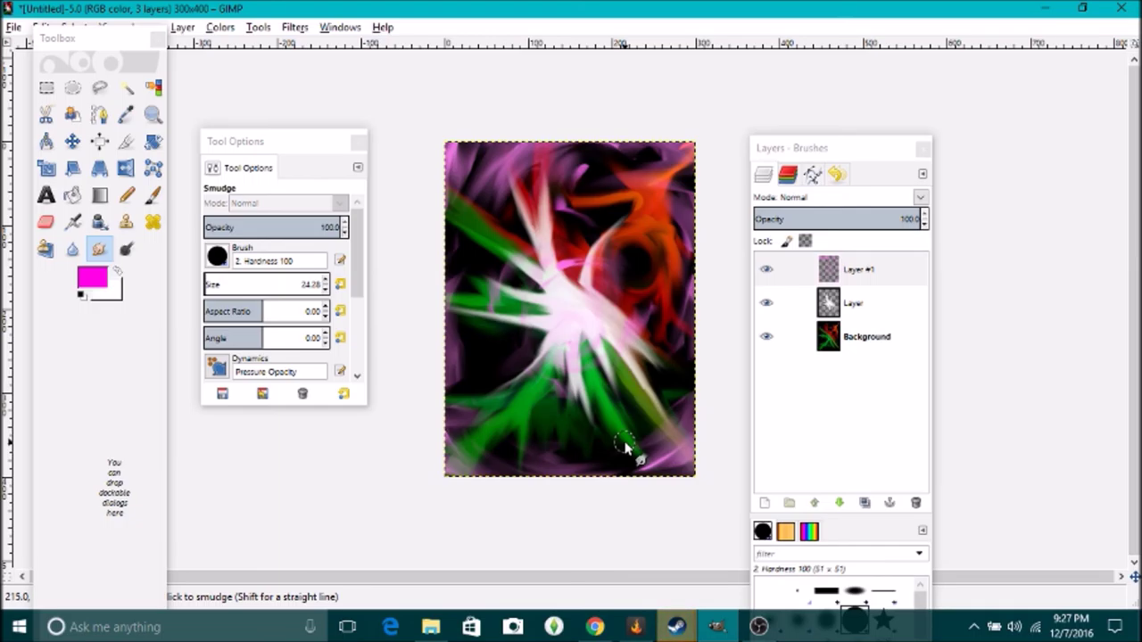